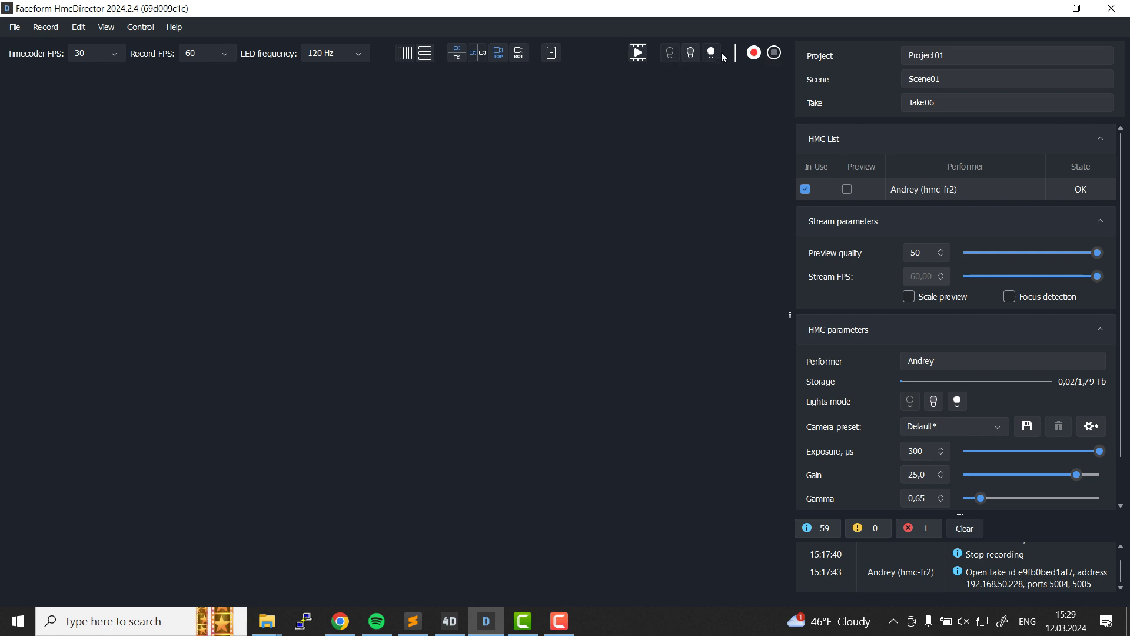
# Step: Switch the HMC headset lights to normal mode and record Take06 from both cameras
pyautogui.click(712, 53)
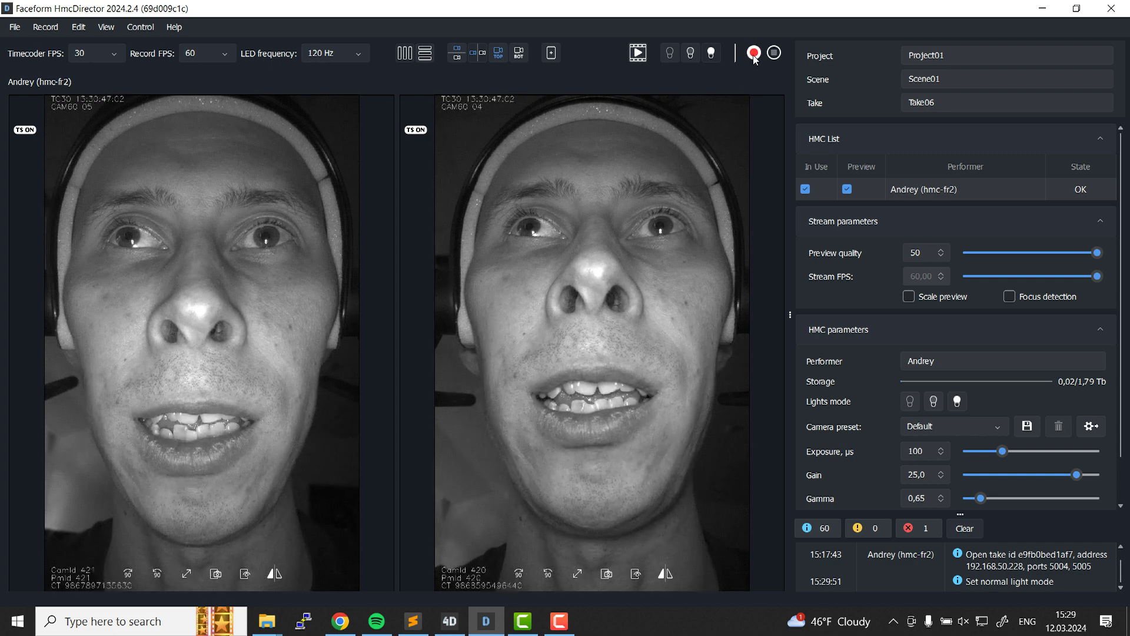
pyautogui.click(754, 54)
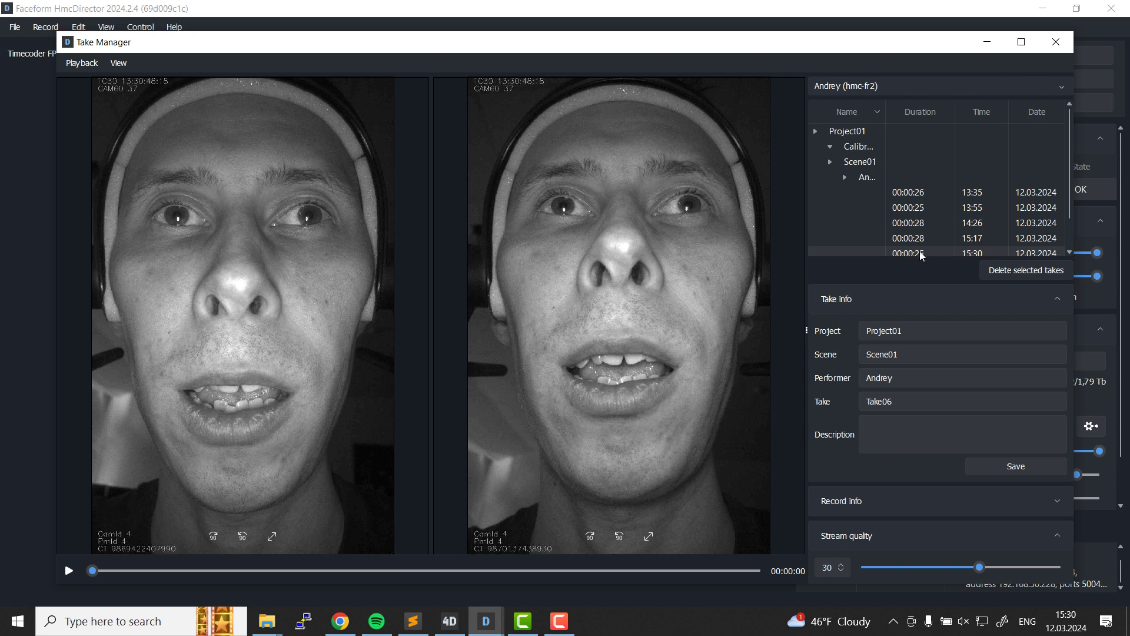
# Step: Open Take06's Record folder in Explorer from the Take Manager
pyautogui.rightClick(920, 256)
pyautogui.click(962, 326)
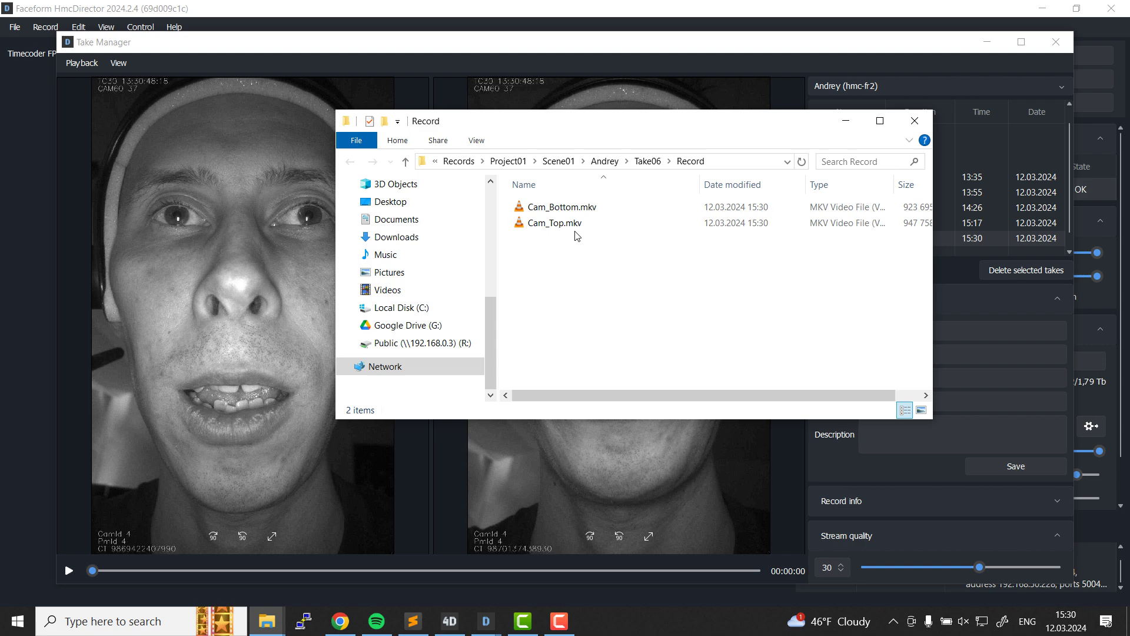
# Step: Load Cam_Top.mkv into the Wrap4D graph as a video node
pyautogui.click(449, 621)
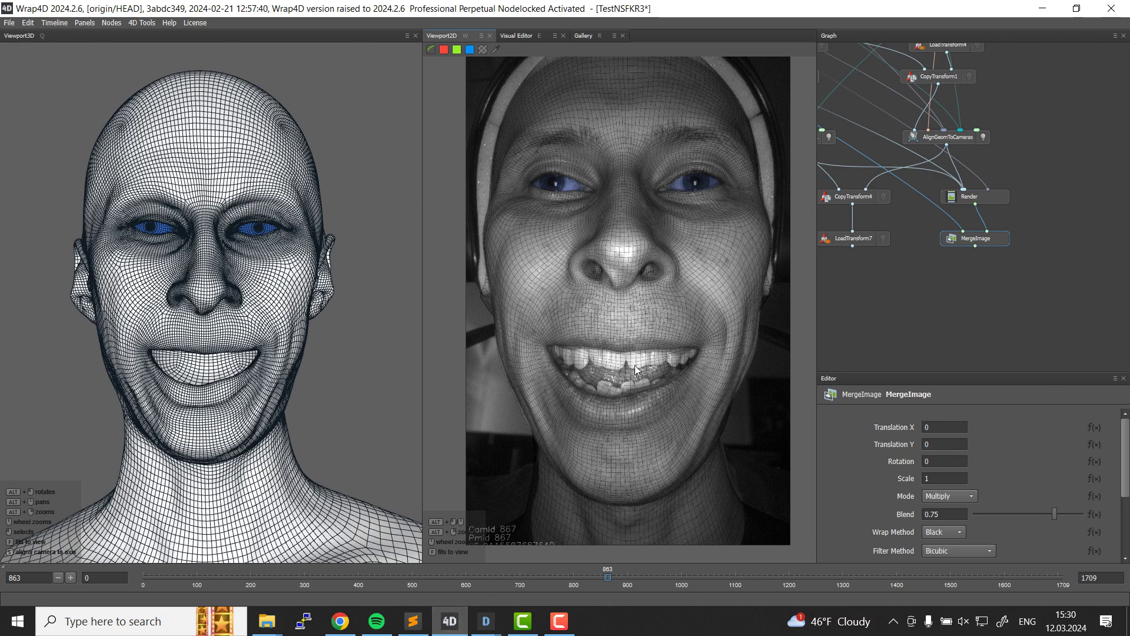
pyautogui.scroll(10, 883, 265)
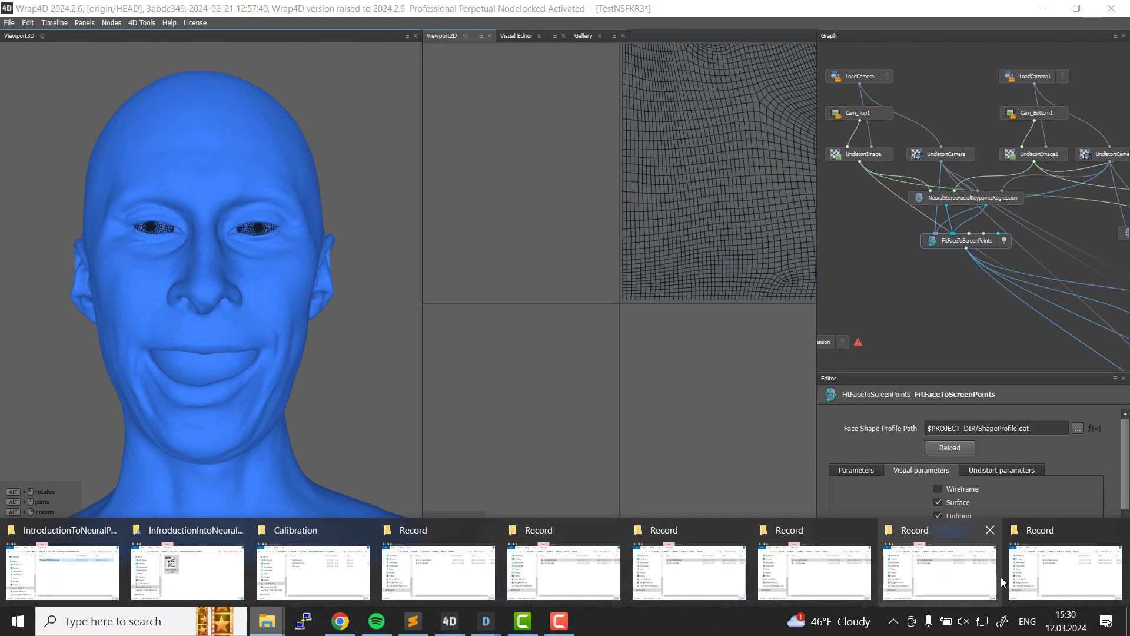
pyautogui.click(1000, 577)
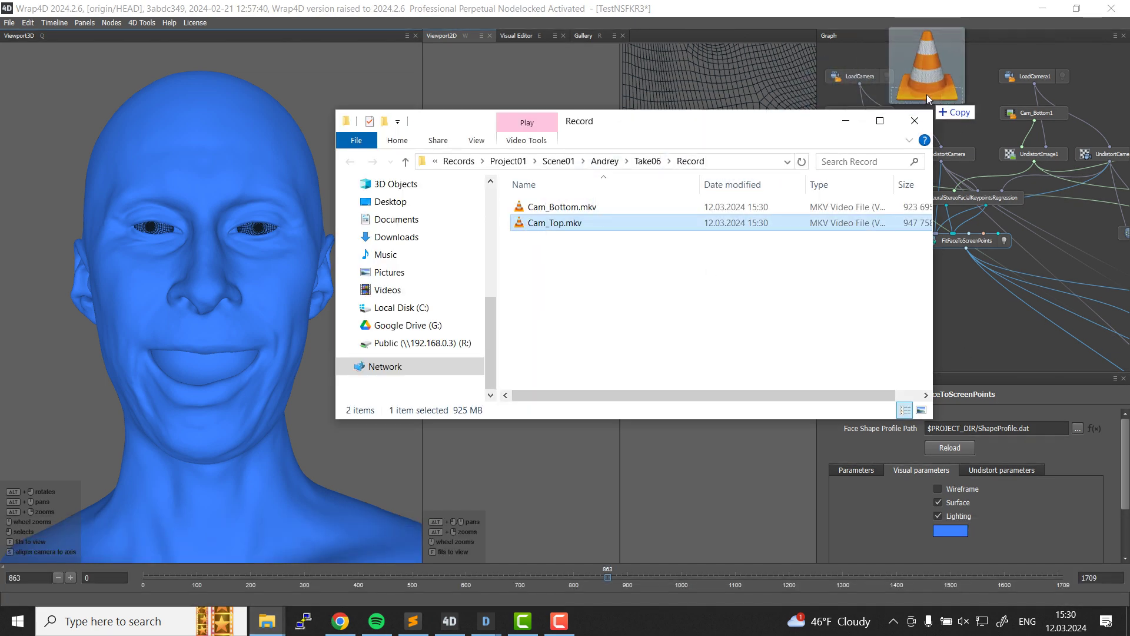
pyautogui.moveTo(542, 223); pyautogui.dragTo(926, 94)
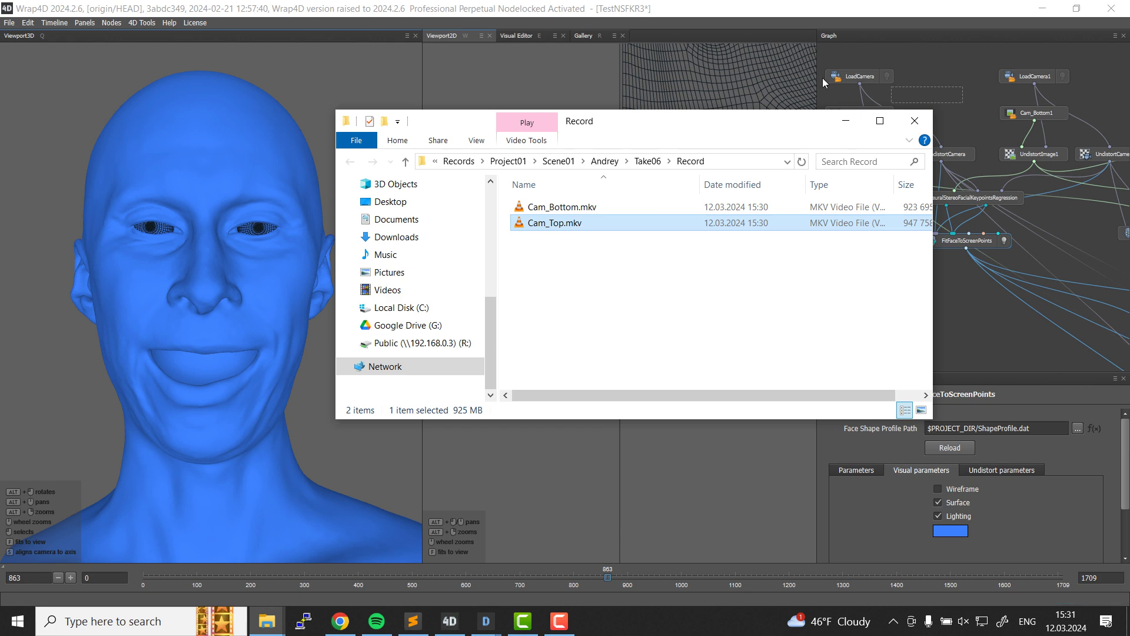
pyautogui.click(587, 304)
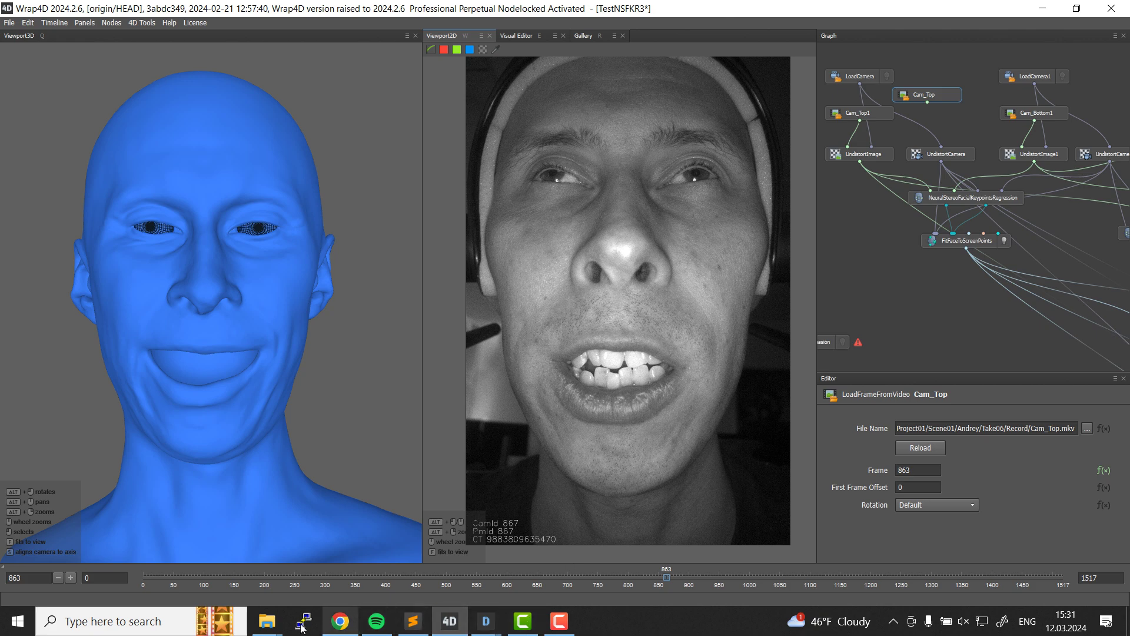
# Step: Load Cam_Bottom.mkv into the graph as a second video node
pyautogui.click(266, 621)
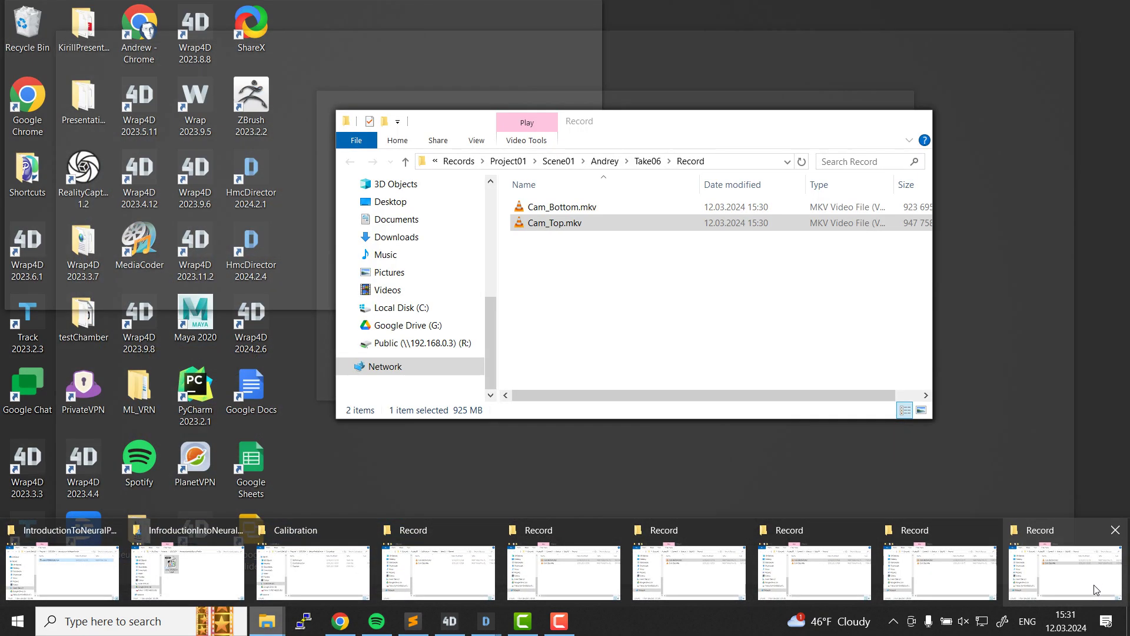
pyautogui.click(1094, 585)
pyautogui.moveTo(562, 207); pyautogui.dragTo(1036, 130)
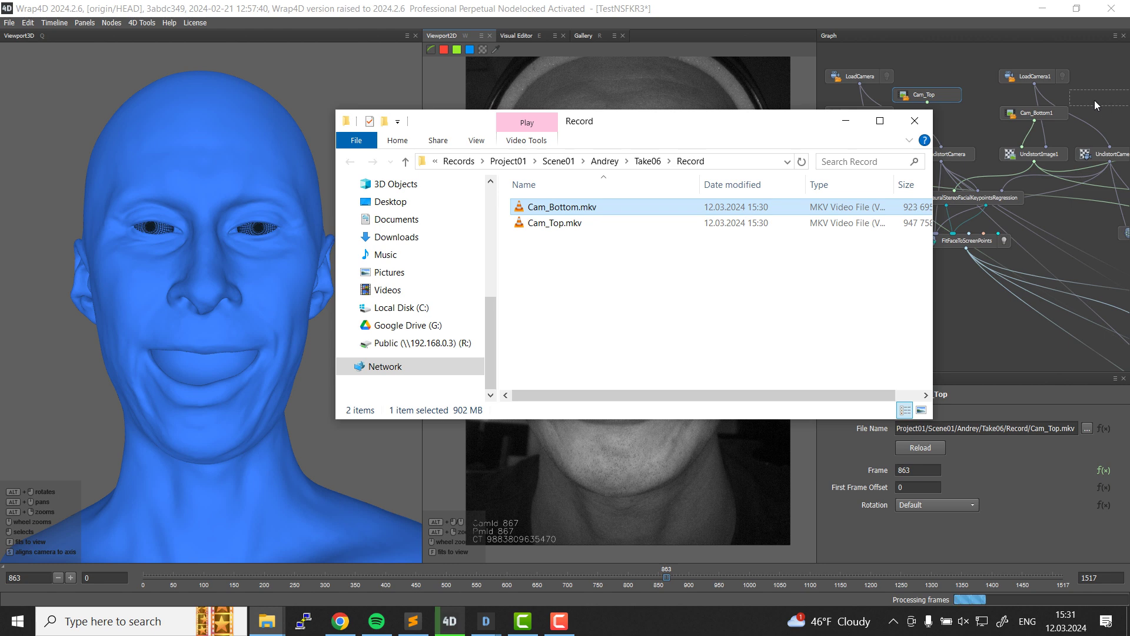
pyautogui.click(951, 14)
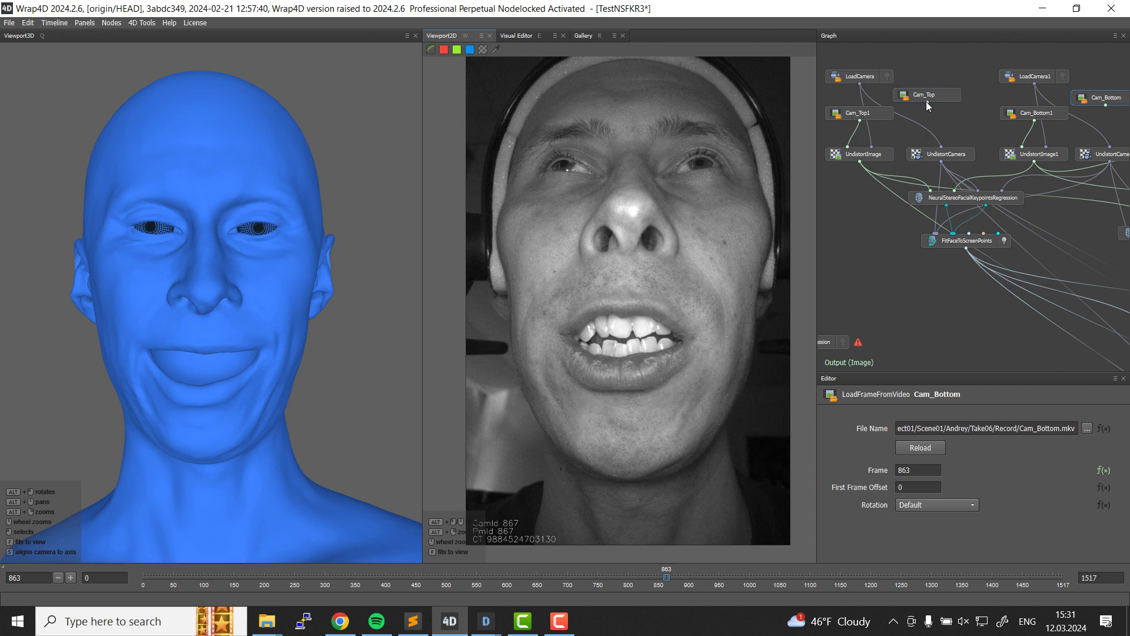
# Step: Connect Cam_Top to UndistortImage and delete the old Cam_Top1 and Cam_Bottom1 nodes
pyautogui.moveTo(926, 101); pyautogui.dragTo(850, 149)
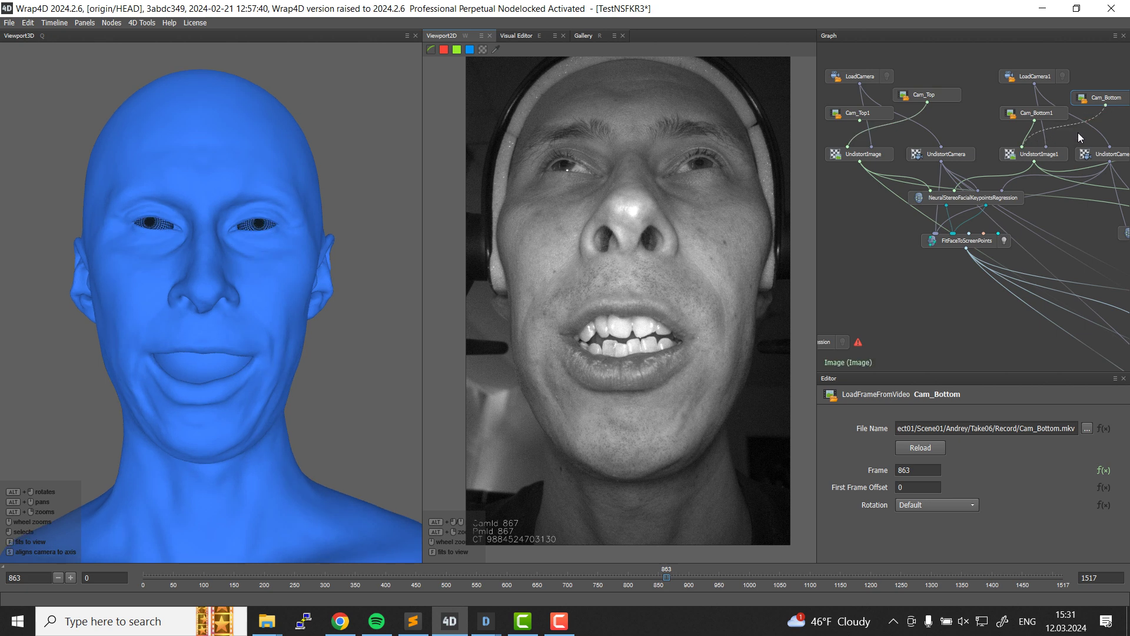
pyautogui.moveTo(1077, 133); pyautogui.dragTo(852, 116)
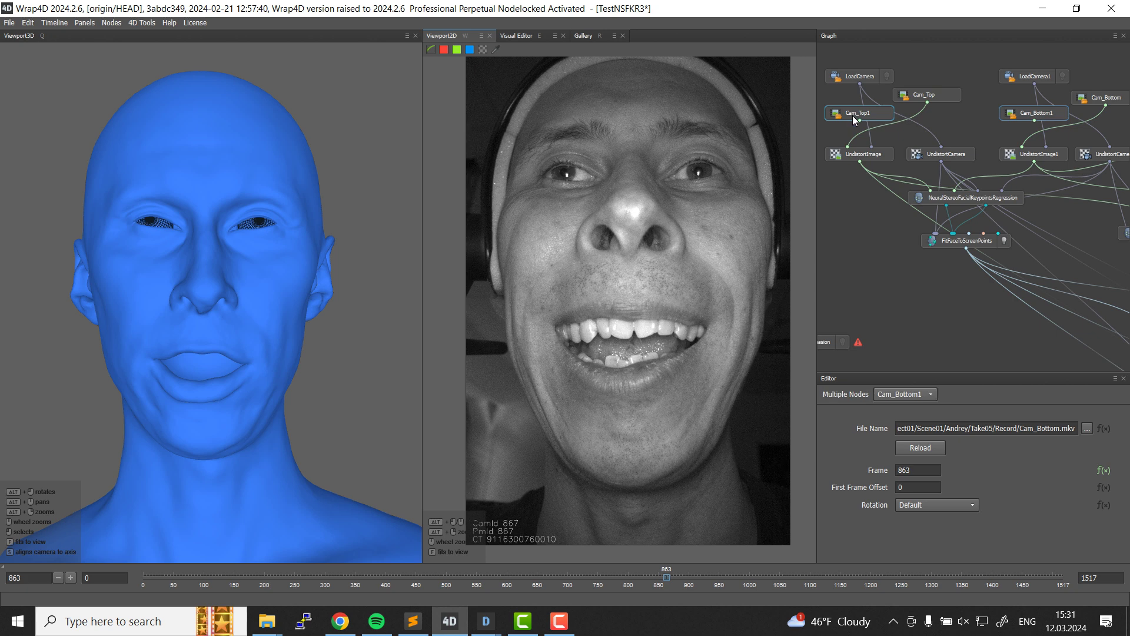
pyautogui.press('Delete')
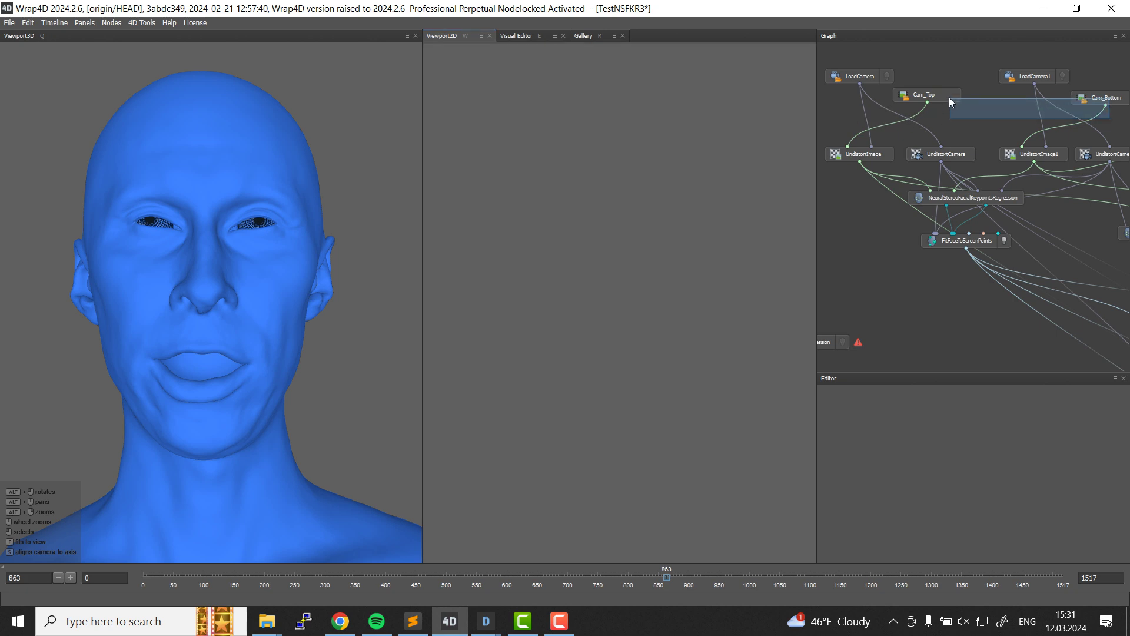
# Step: Move the new camera nodes into place and check the Cam_Top and UndistortImage settings
pyautogui.moveTo(949, 98); pyautogui.dragTo(879, 116)
pyautogui.click(914, 103)
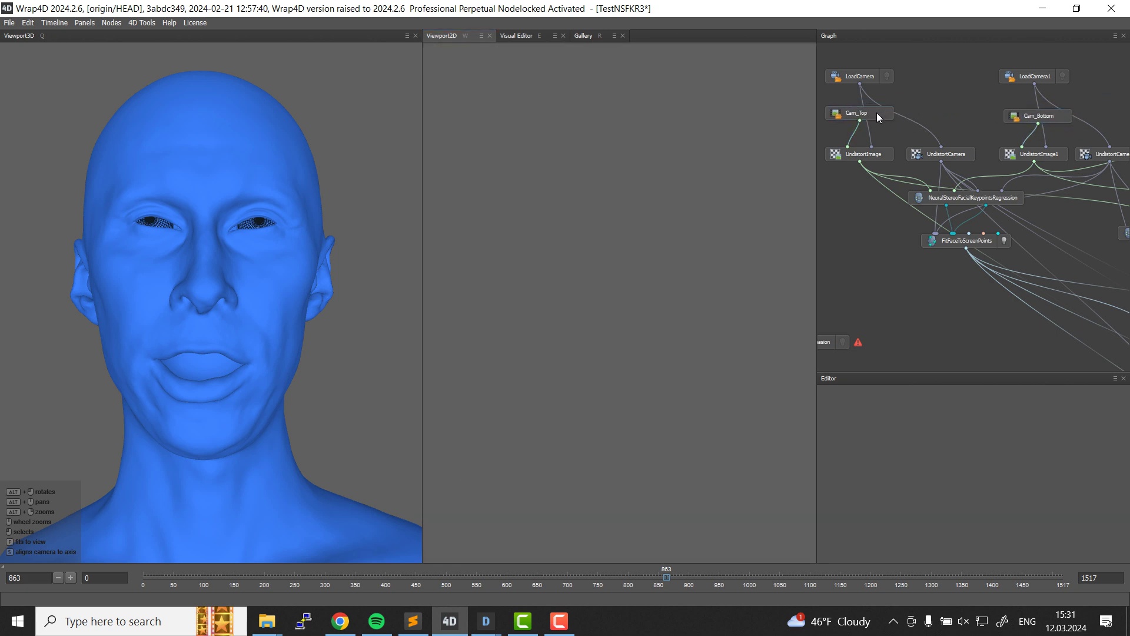
pyautogui.click(877, 112)
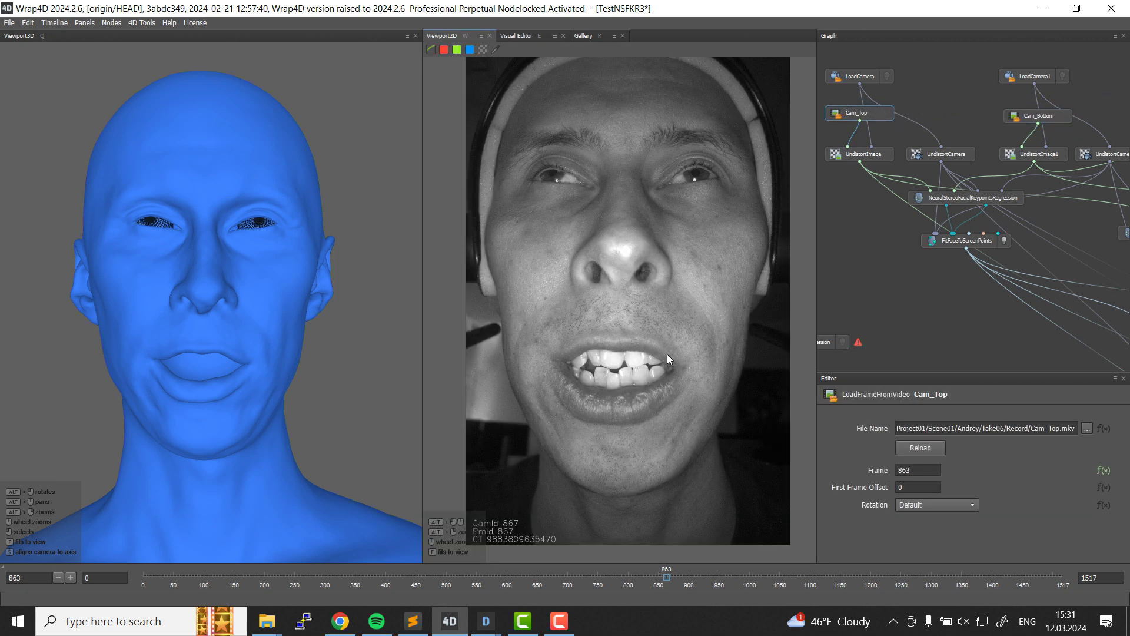
pyautogui.click(852, 158)
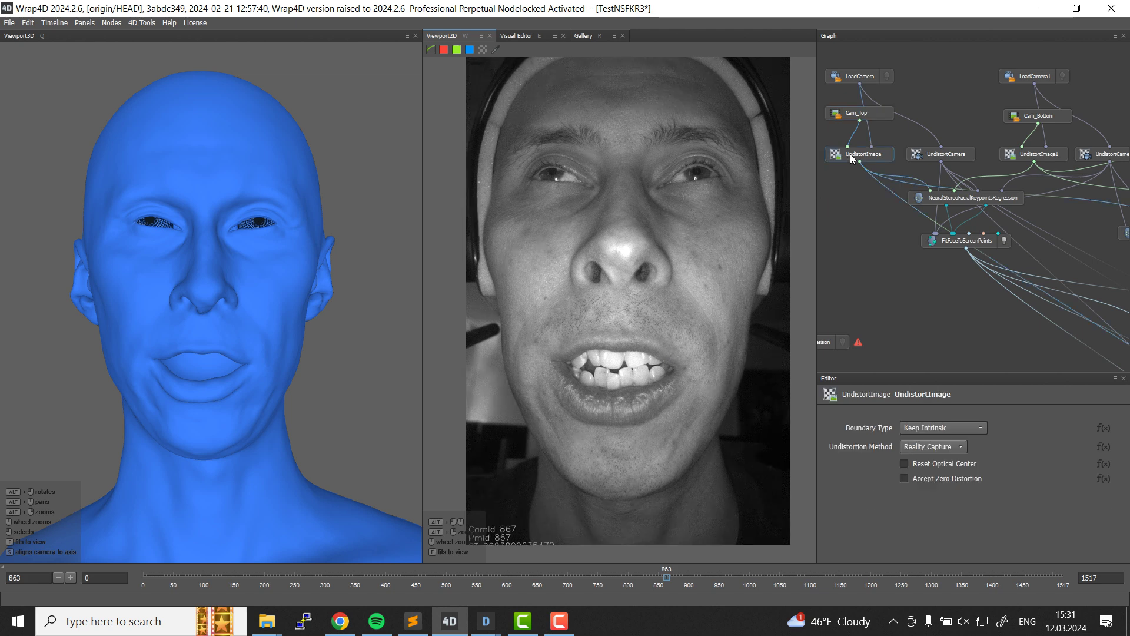
# Step: Check the neural keypoints profile, face fitting and Cam_Top video source settings
pyautogui.click(940, 200)
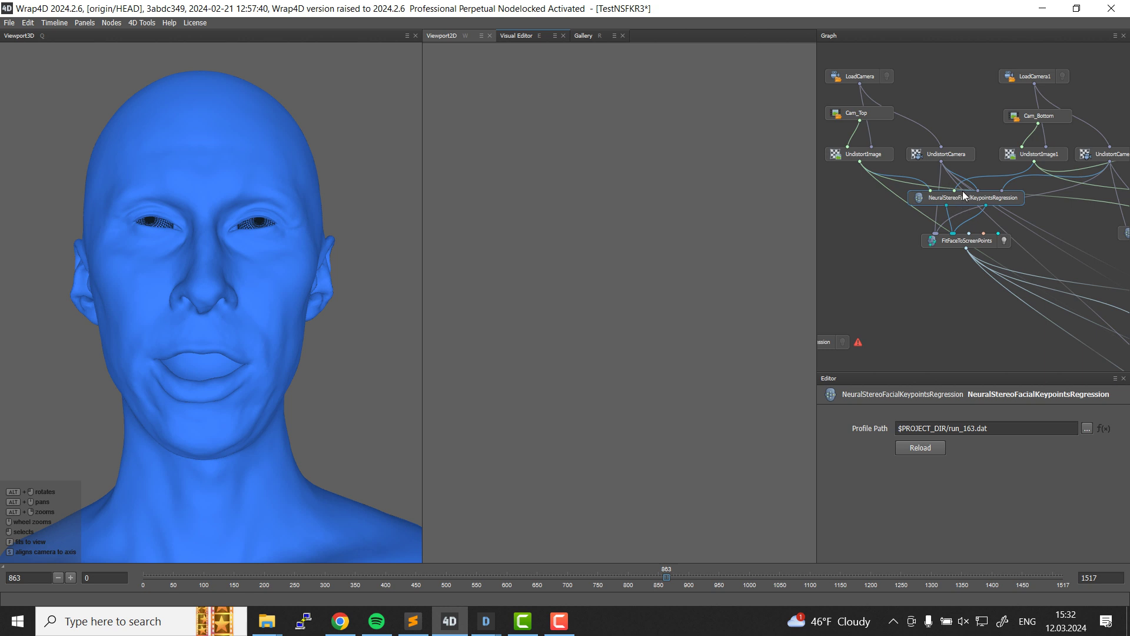
pyautogui.click(948, 240)
pyautogui.click(879, 116)
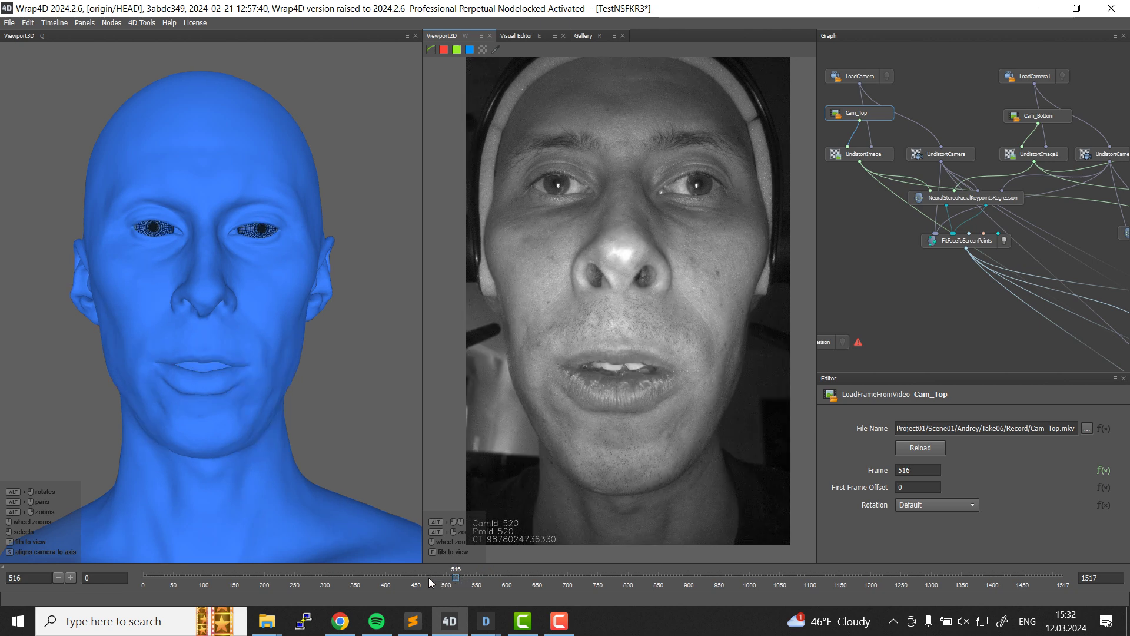
# Step: Jump the timeline back to frames 435, 304 and an earlier frame to compare expressions
pyautogui.click(408, 574)
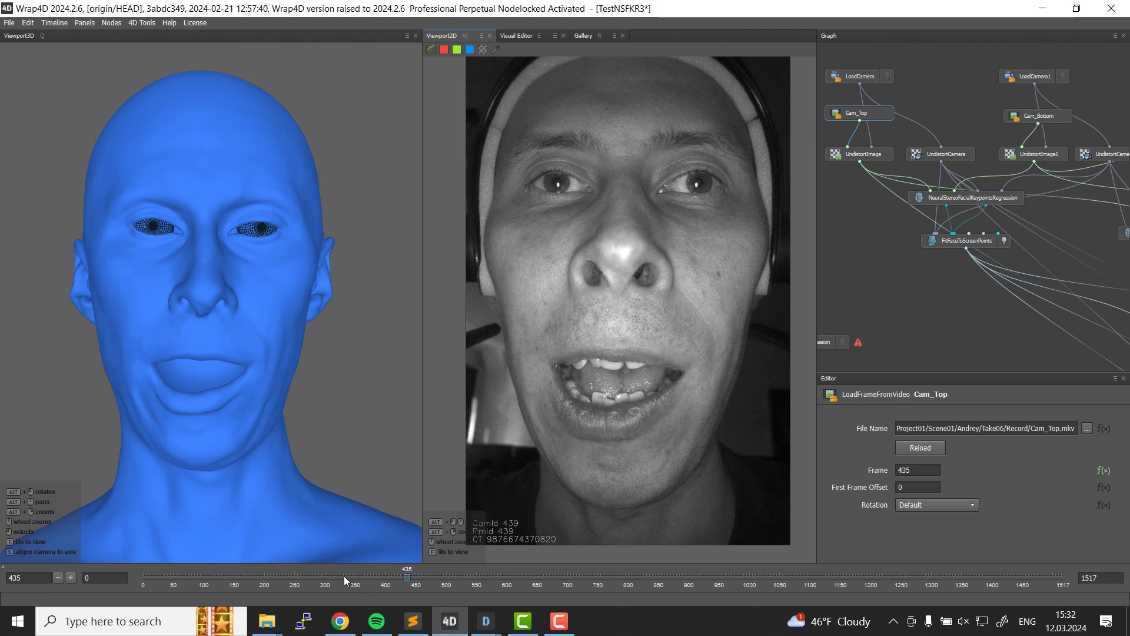
pyautogui.click(327, 576)
pyautogui.click(251, 580)
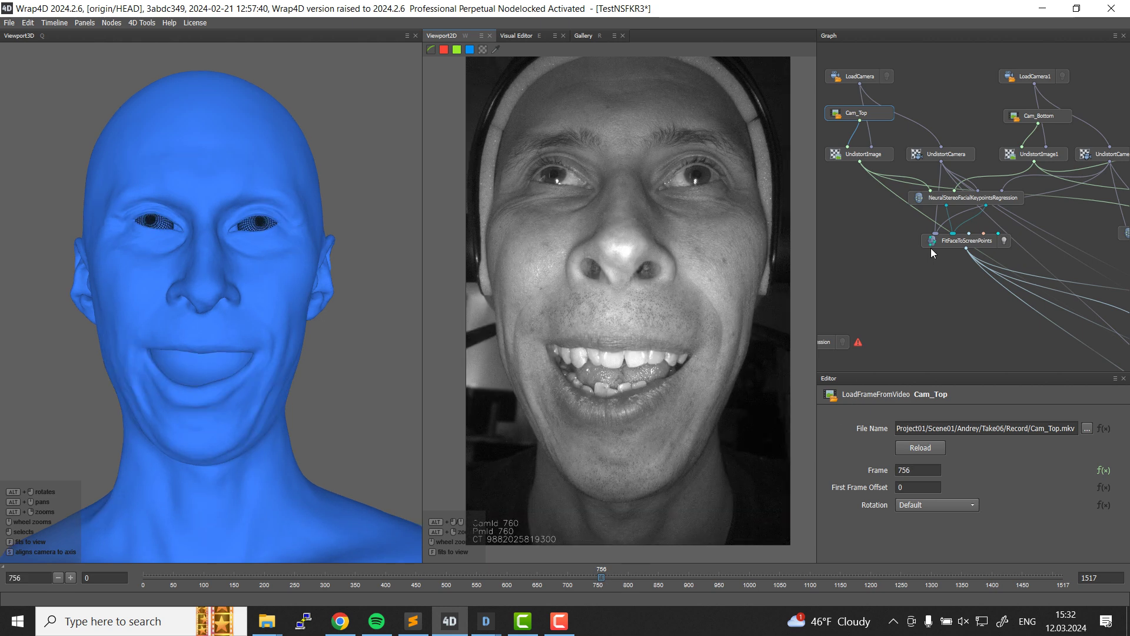
# Step: Enable Wireframe on FitFaceToScreenPoints and set its surface colour to ffffff
pyautogui.click(938, 242)
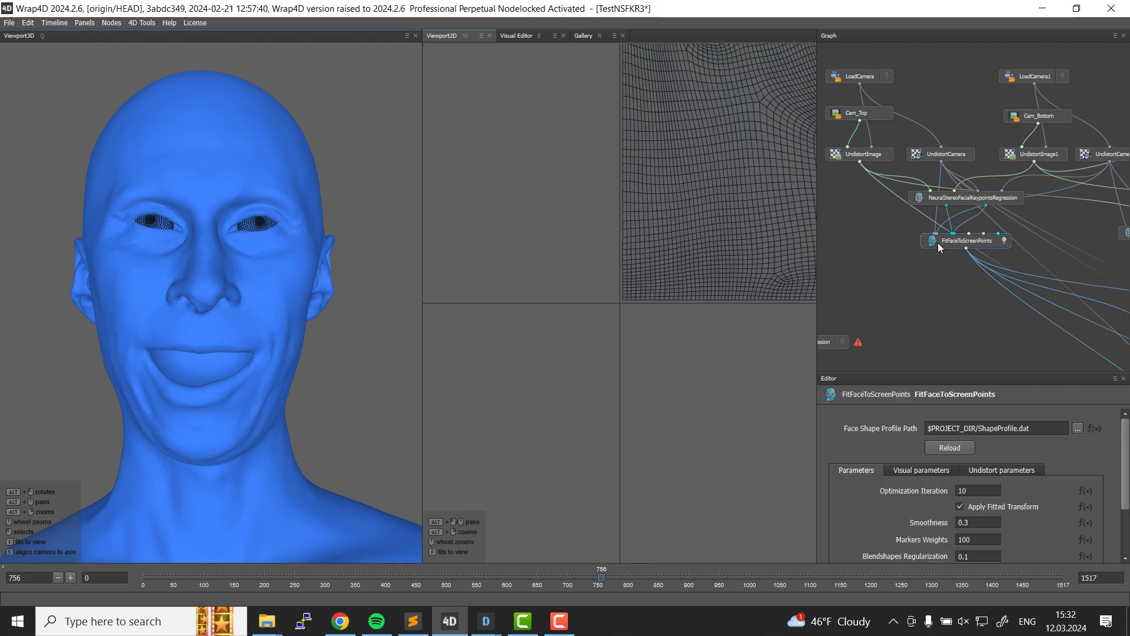
pyautogui.click(912, 471)
pyautogui.click(938, 488)
pyautogui.click(953, 533)
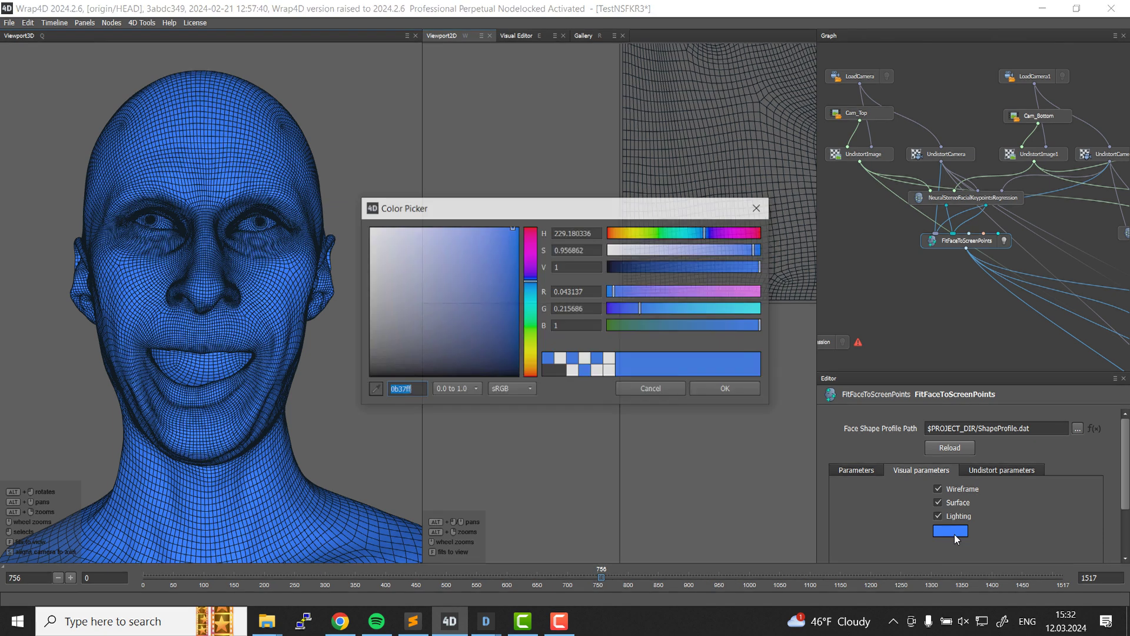
pyautogui.write('ffffff')
pyautogui.click(732, 392)
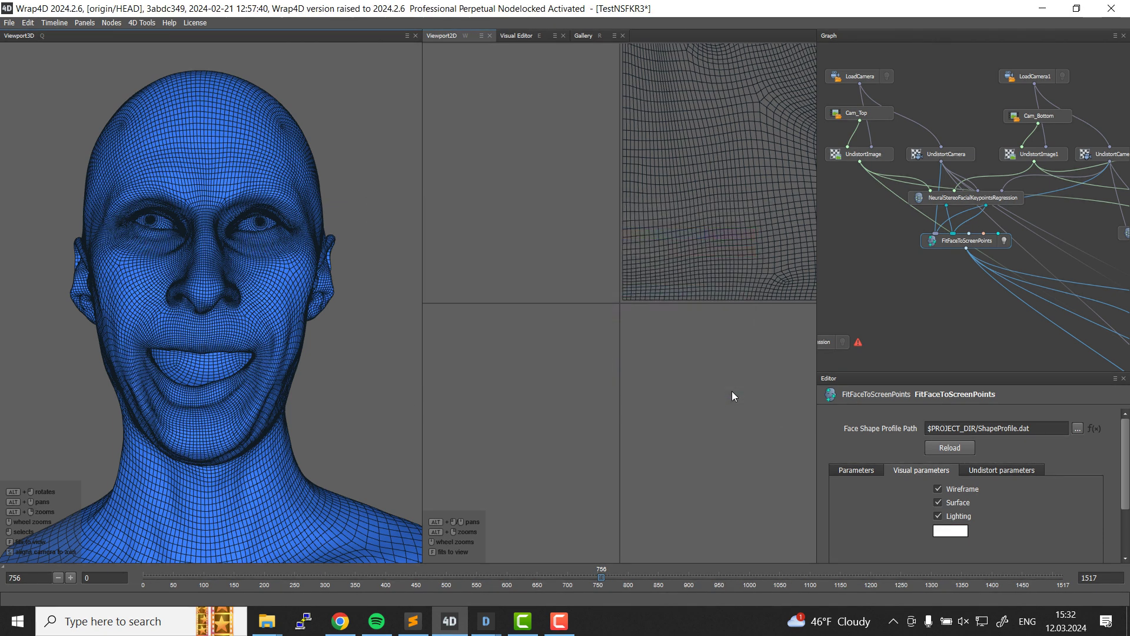
pyautogui.moveTo(958, 338)
pyautogui.mouseDown(button='middle')
pyautogui.moveTo(880, 272)
pyautogui.moveTo(975, 262)
pyautogui.mouseUp(button='middle')
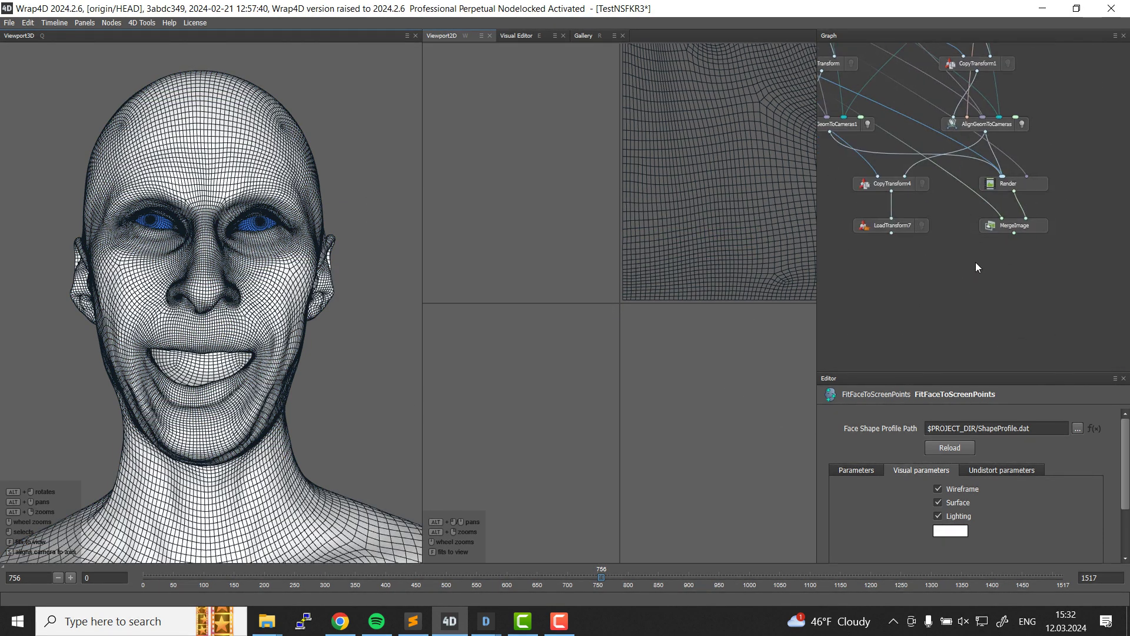
# Step: View the MergeImage overlay and check tracking at frames 843, 928, 1099, 1227 and 1298
pyautogui.click(1015, 219)
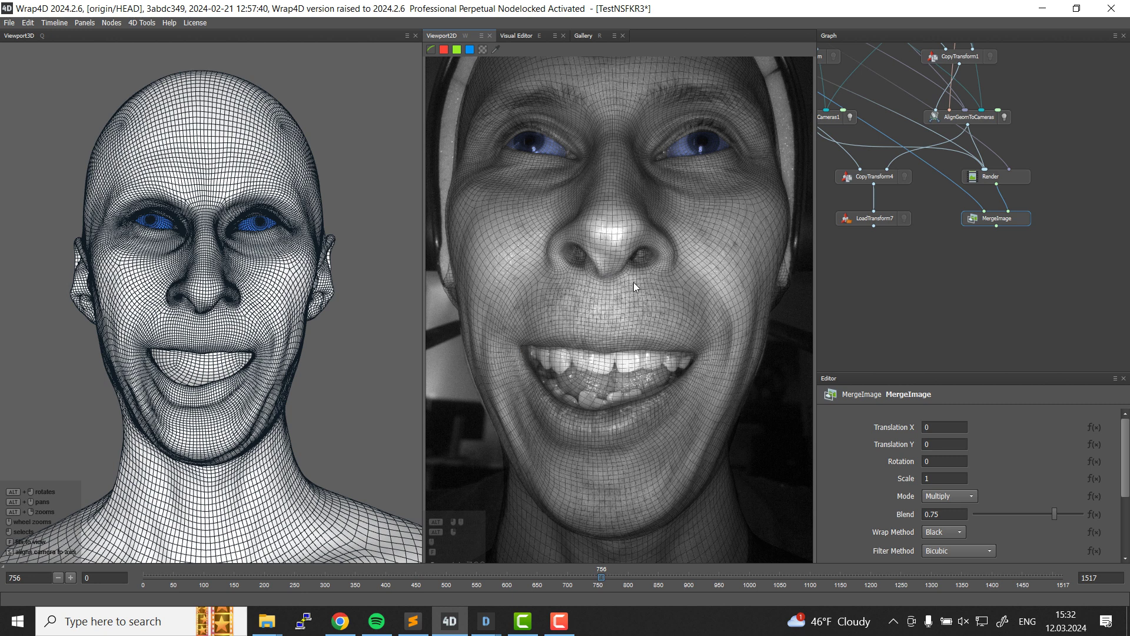
pyautogui.click(658, 583)
pyautogui.click(705, 575)
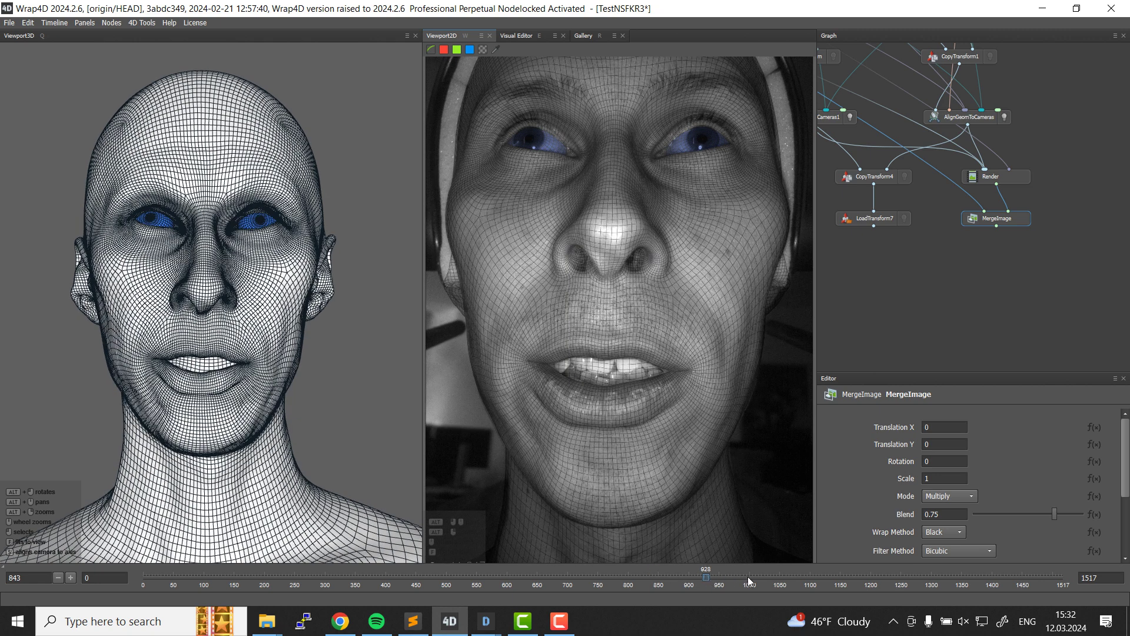
pyautogui.moveTo(778, 581); pyautogui.dragTo(809, 579)
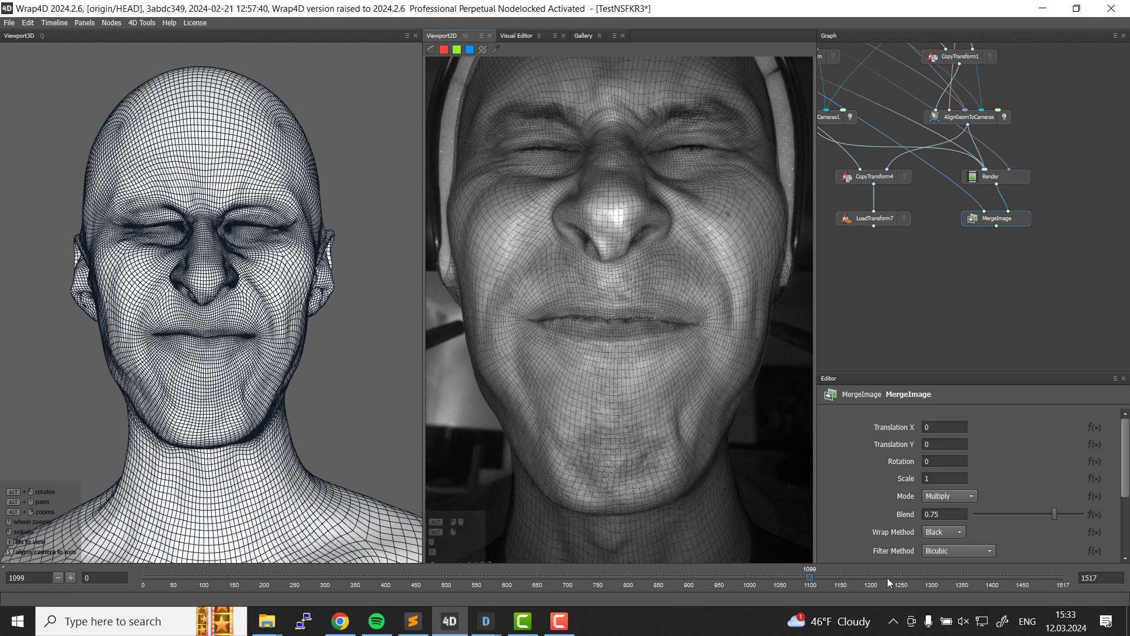
pyautogui.press('Right')
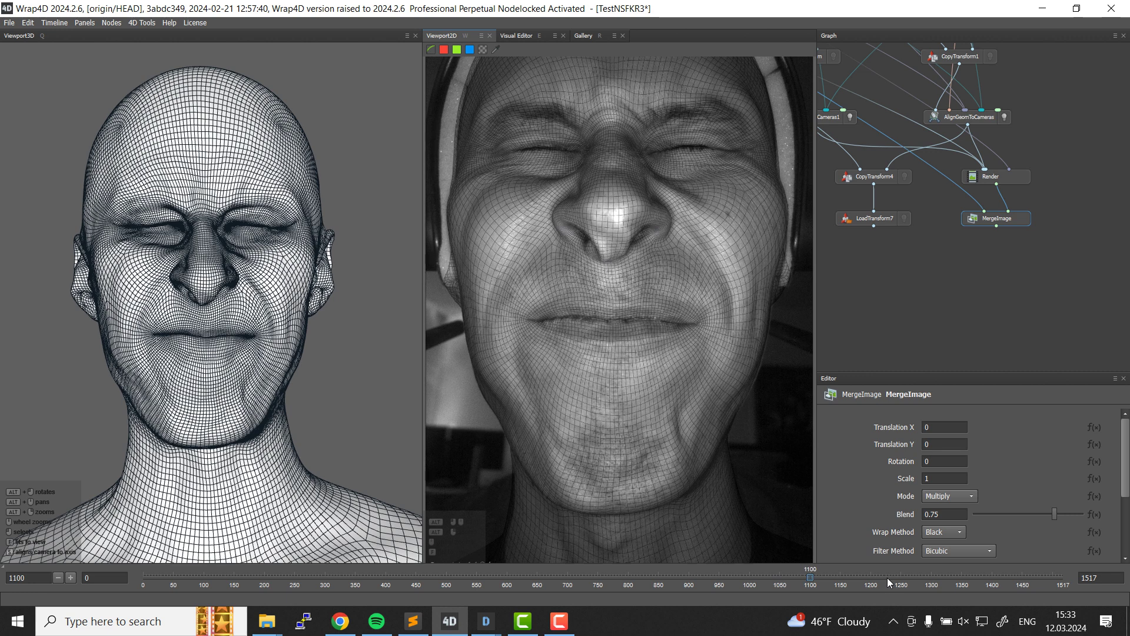
pyautogui.click(895, 577)
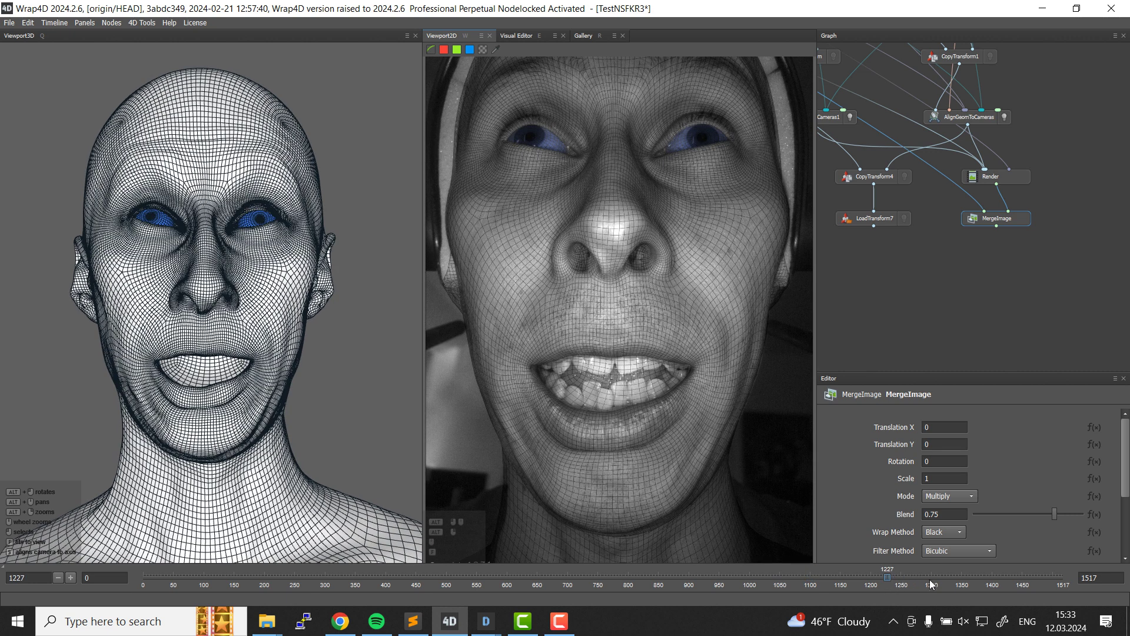
pyautogui.click(929, 579)
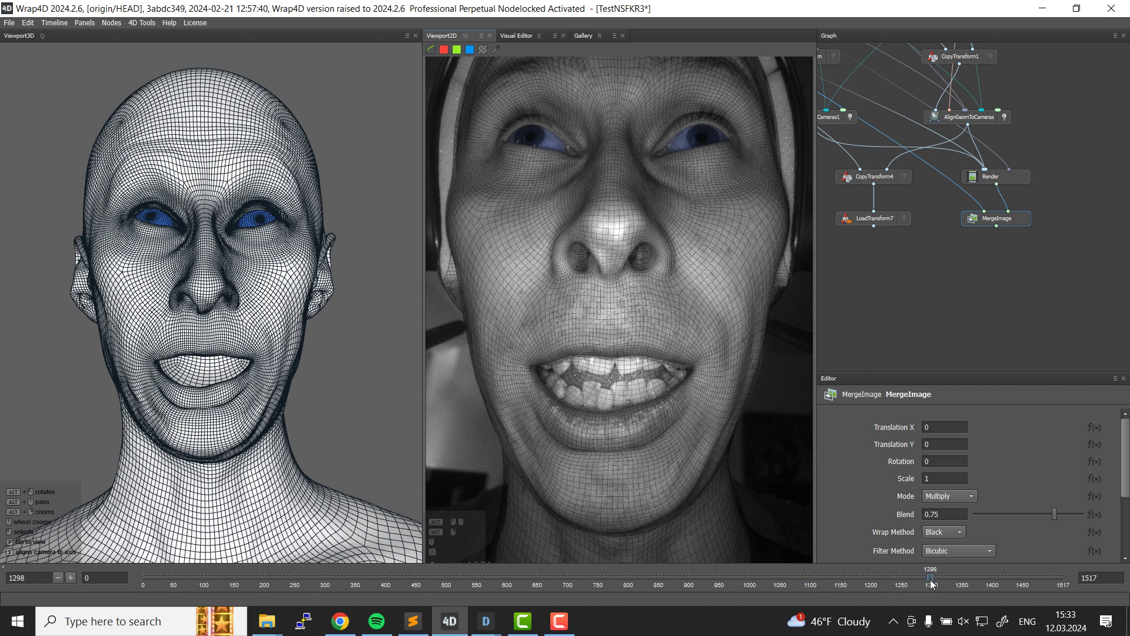